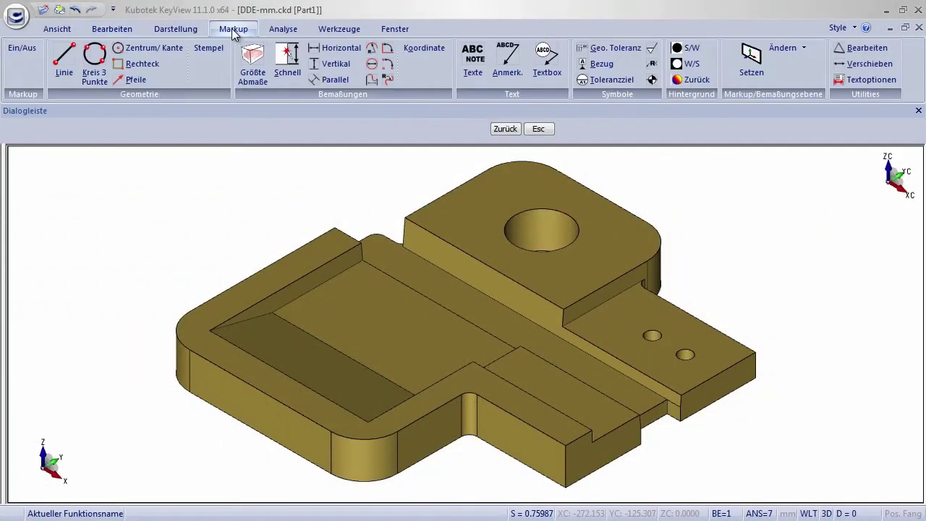
left_click(254, 76)
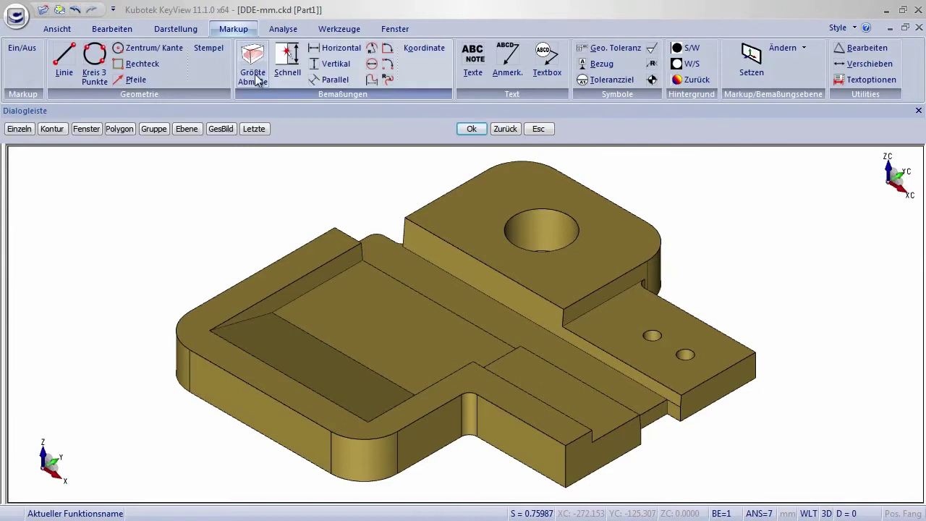
left_click(296, 275)
left_click(474, 128)
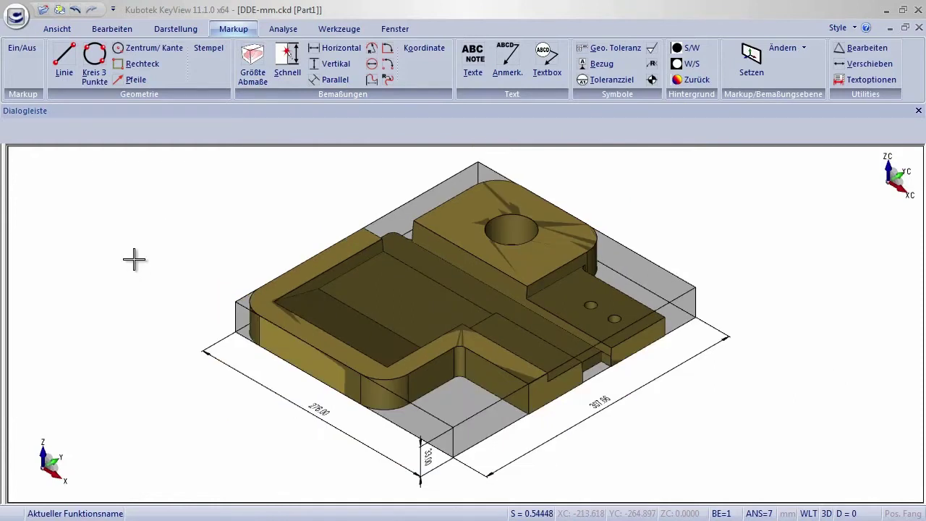
left_click(134, 259)
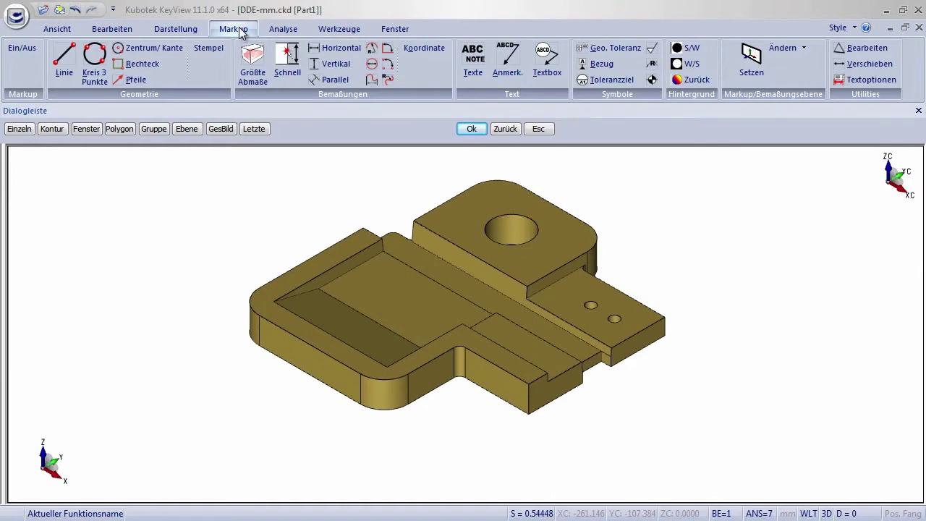
Step: Start a Schnell quick dimension on the part's top-left edge, measuring about 131.74
left_click(293, 62)
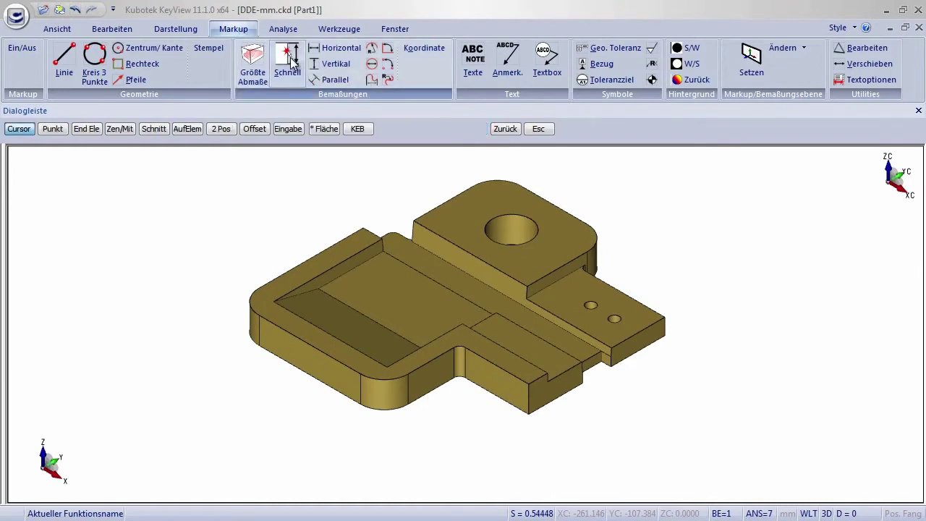
left_click(324, 246)
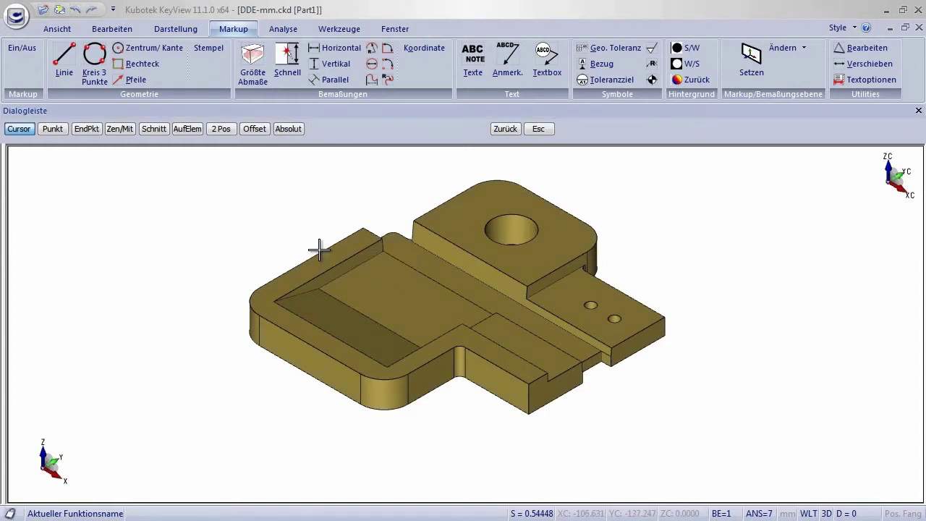
Step: Switch the 131.74 dimension to the other plane and place it beside the left edge
right_click(286, 188)
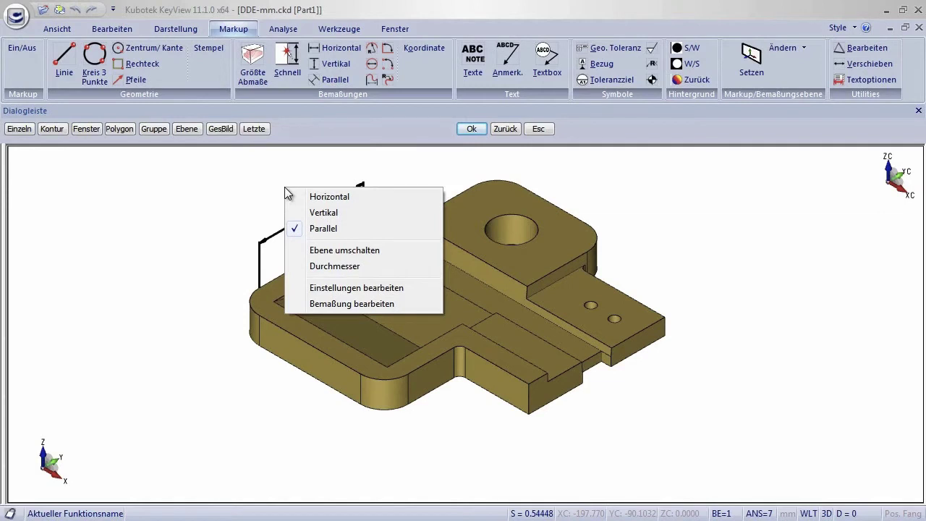
left_click(350, 251)
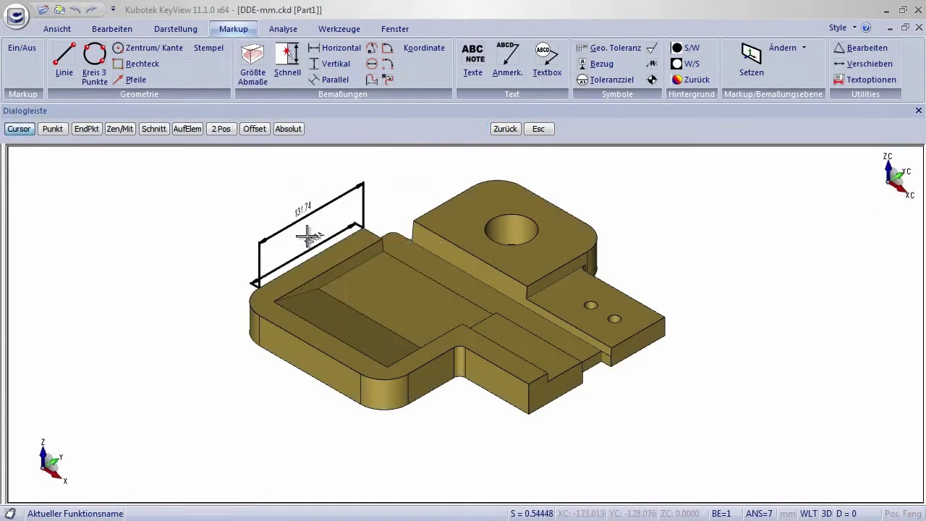
left_click(246, 215)
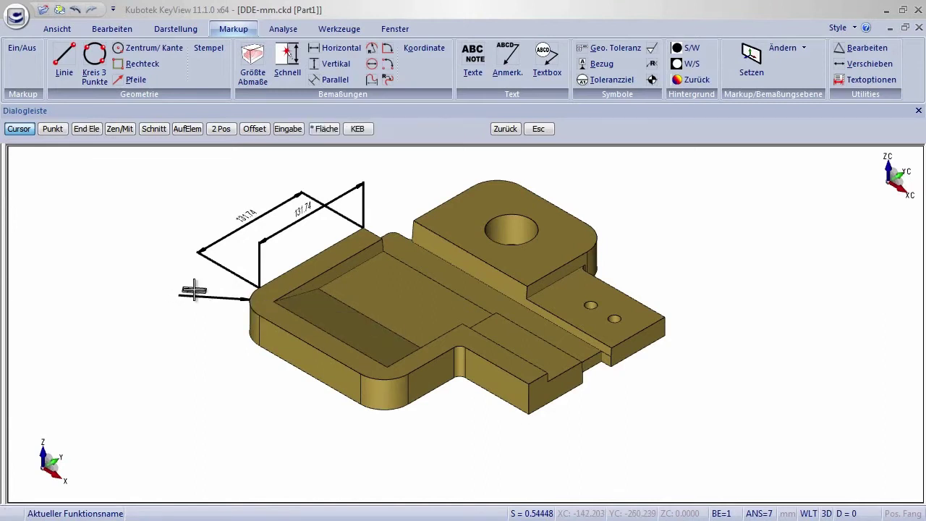
Step: Dimension the front side between its two edges as 188.52
scroll(206, 271, "up", 2)
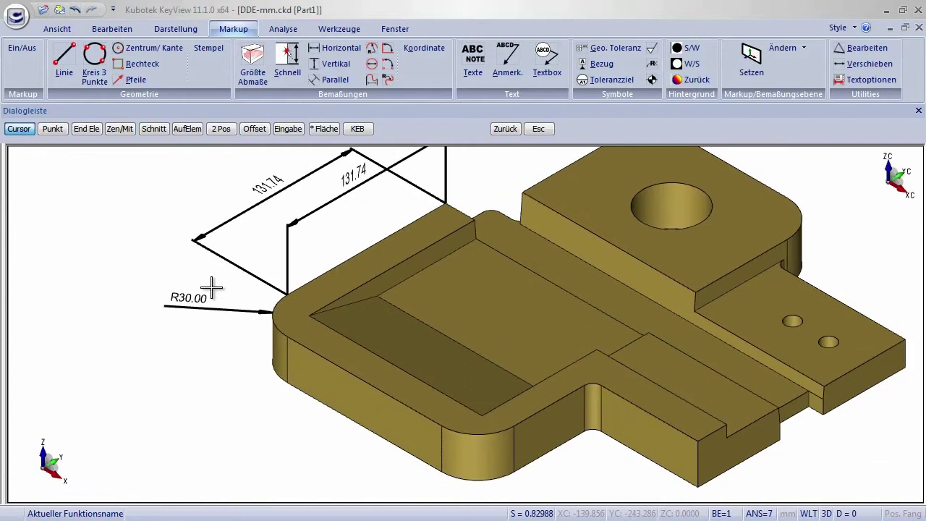
mouse_move(346, 253)
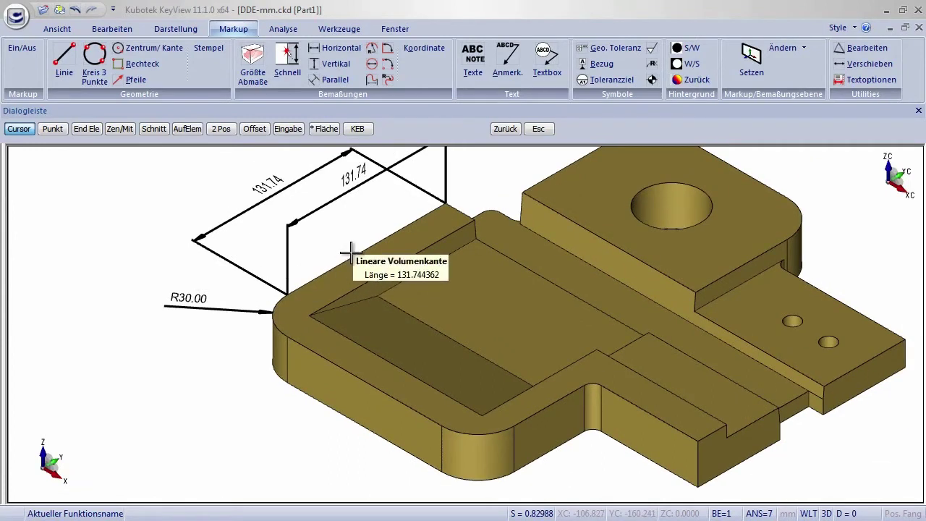
left_click(351, 253)
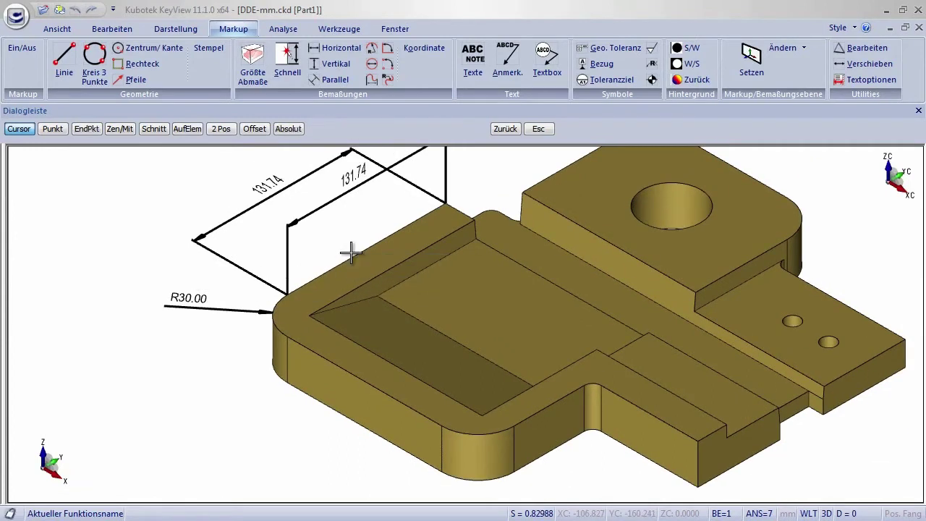
left_click(542, 407)
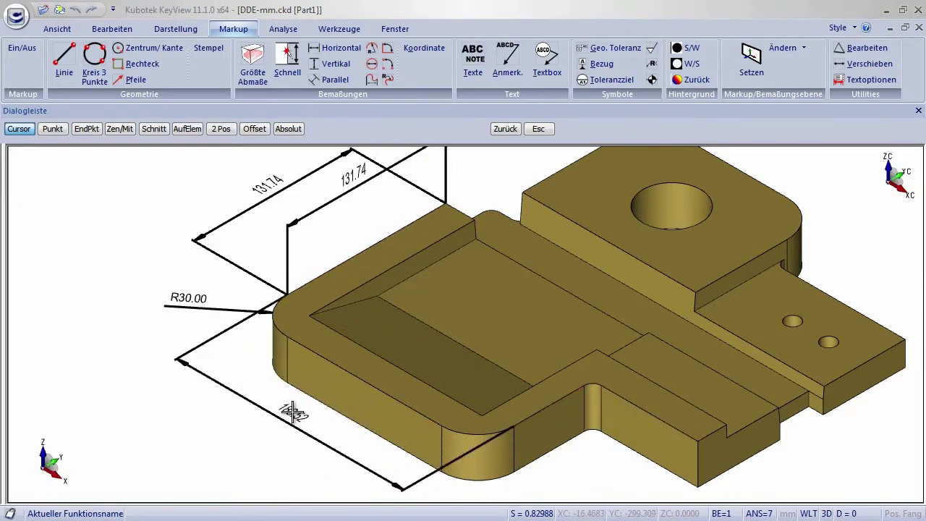
left_click(293, 413)
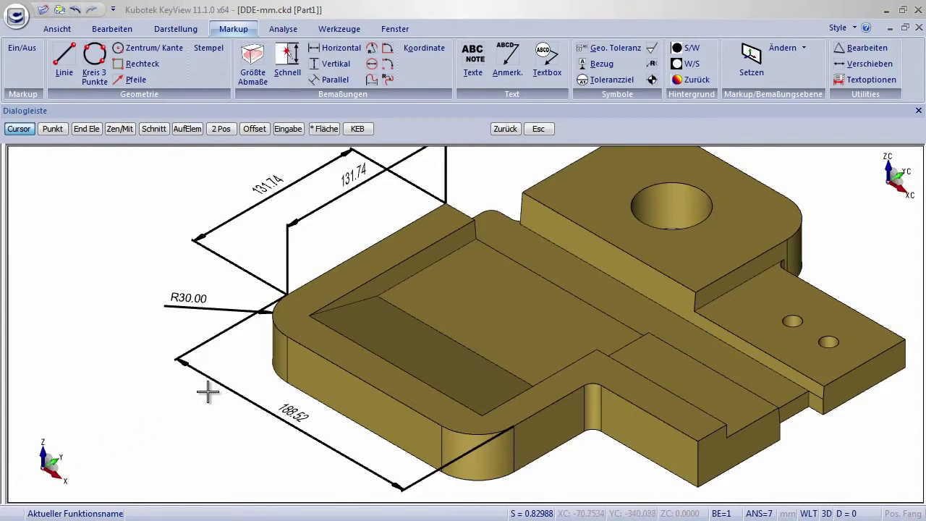
Step: Add a 165.96° angle dimension between the sloped pocket wall's edges
left_click(357, 299)
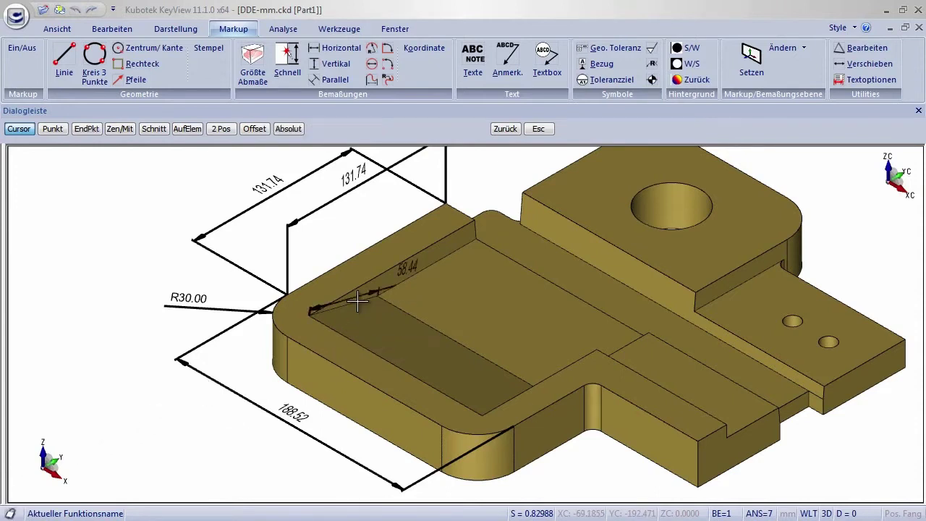
left_click(409, 280)
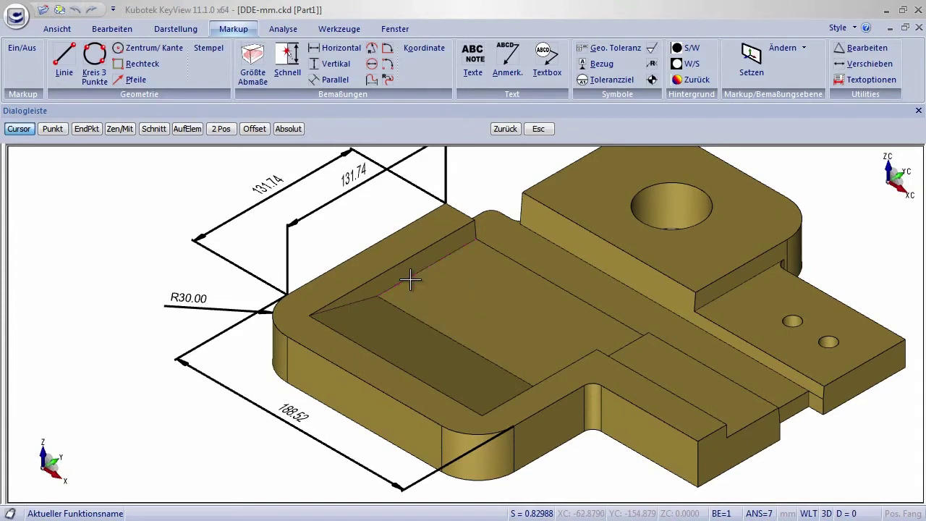
left_click(367, 213)
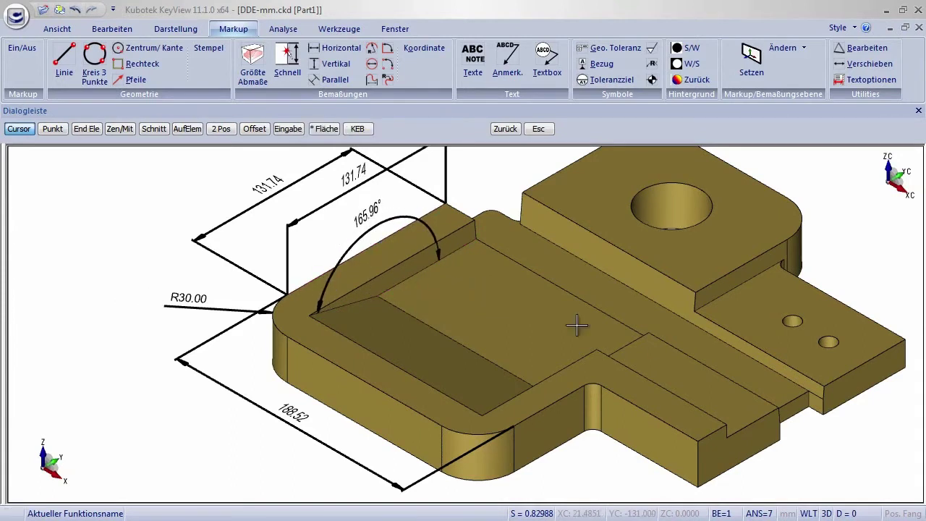
left_click(711, 205)
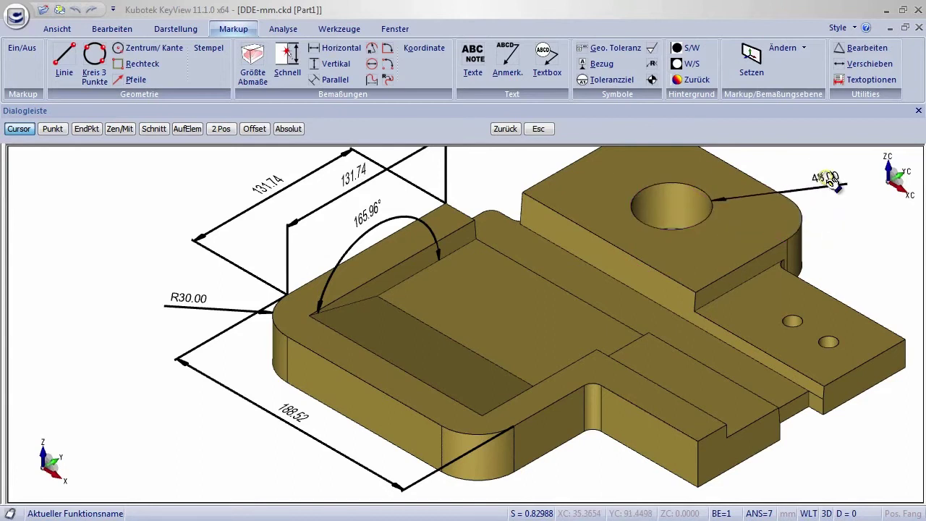
Step: Show the large hole as radius R24.00 and measure its 48.00 distance to the nearest tangent
right_click(828, 178)
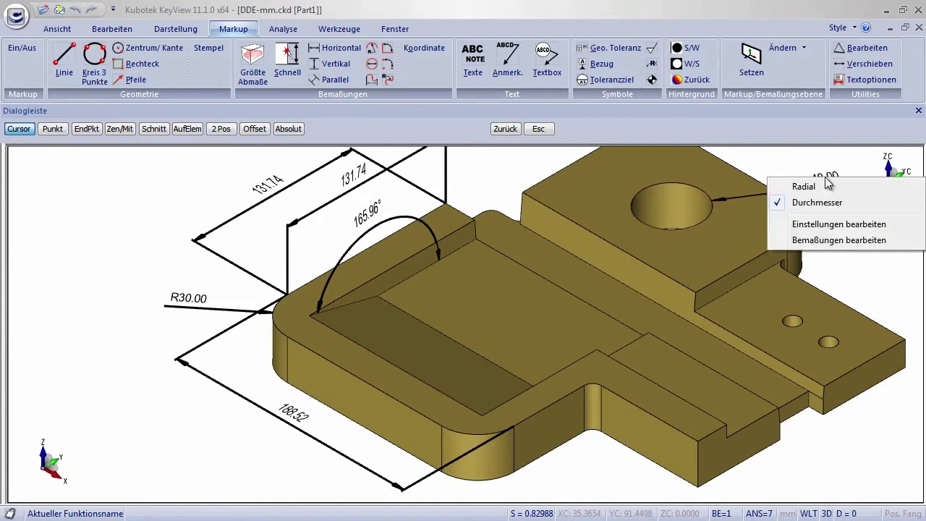
left_click(829, 187)
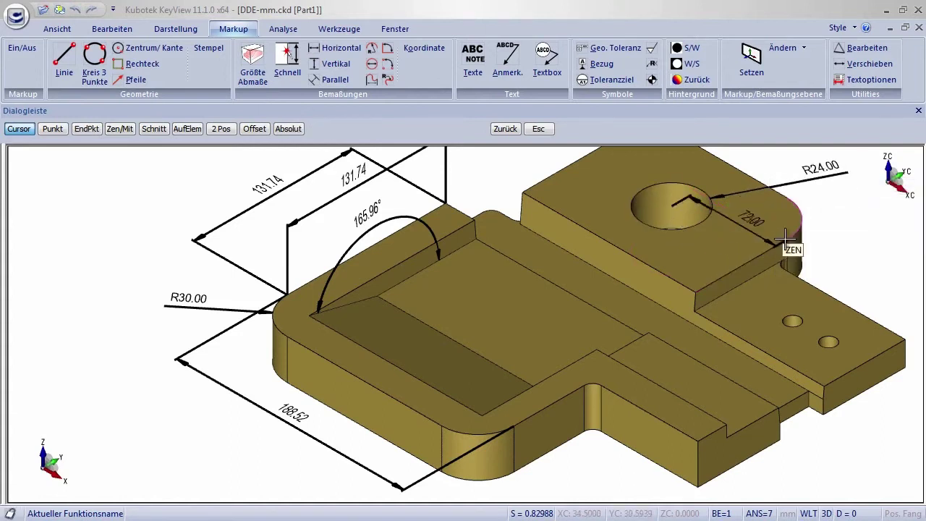
right_click(871, 206)
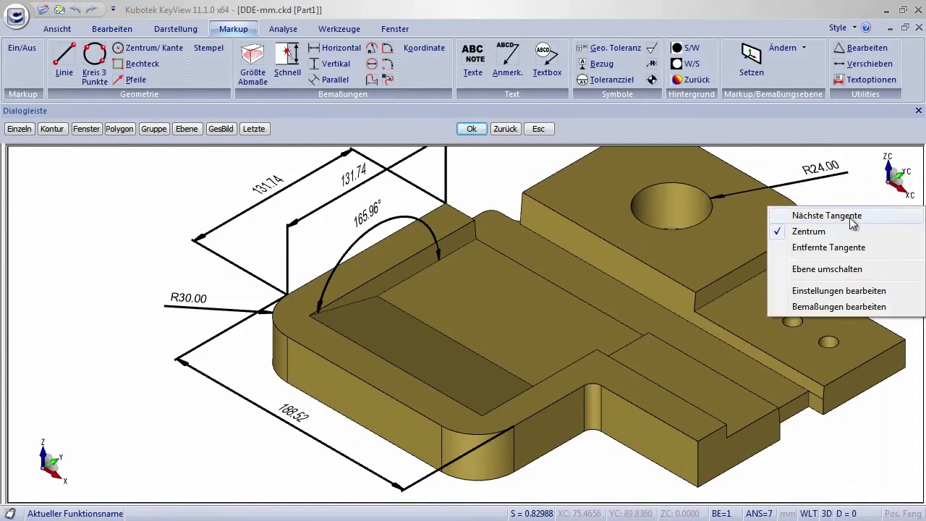
left_click(872, 216)
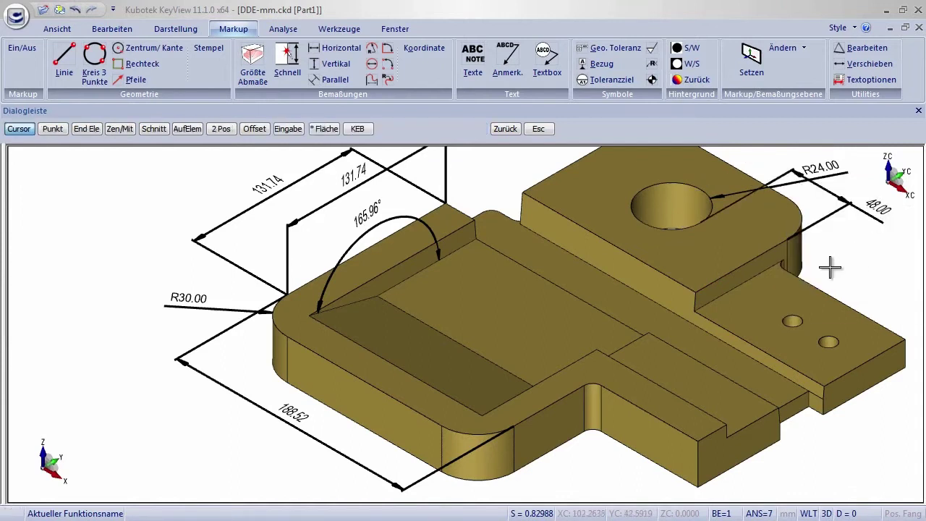
Step: Dimension the 30.00 spacing between the two small holes
left_click(784, 319)
left_click(834, 343)
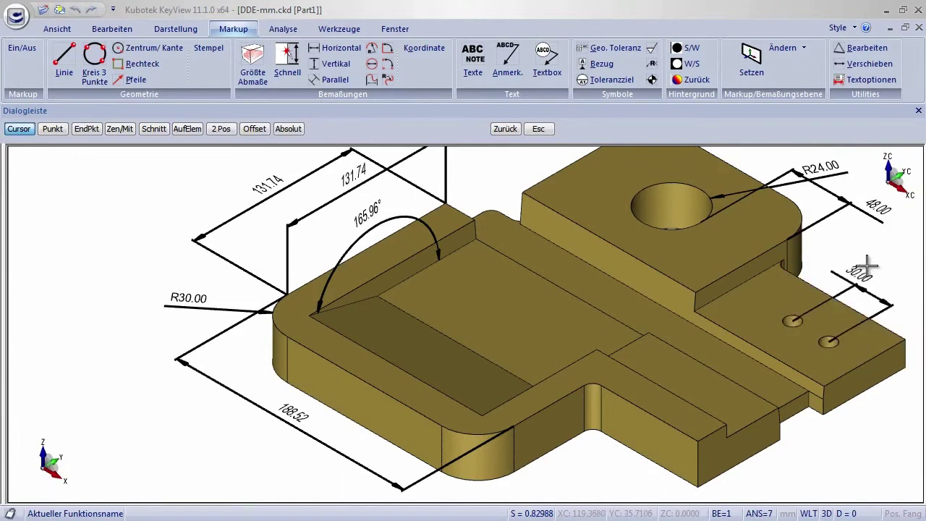
left_click(865, 247)
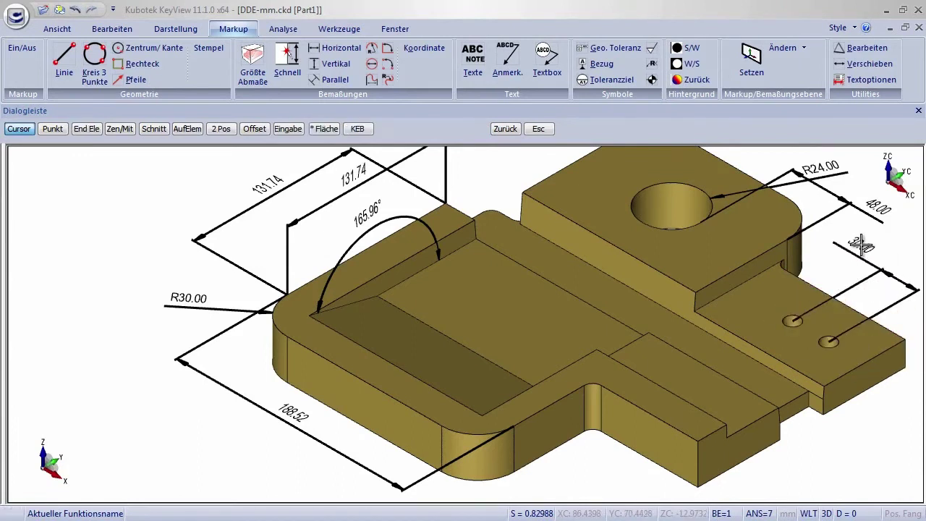
left_click(532, 440)
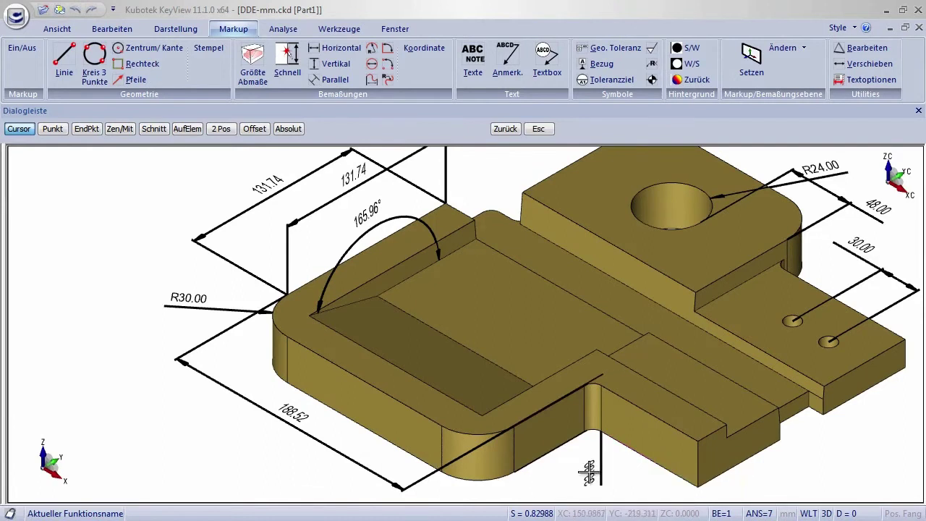
Step: Place the notch height dimension, a 90.00° notch angle and the R7.00 notch corner radius
left_click(559, 479)
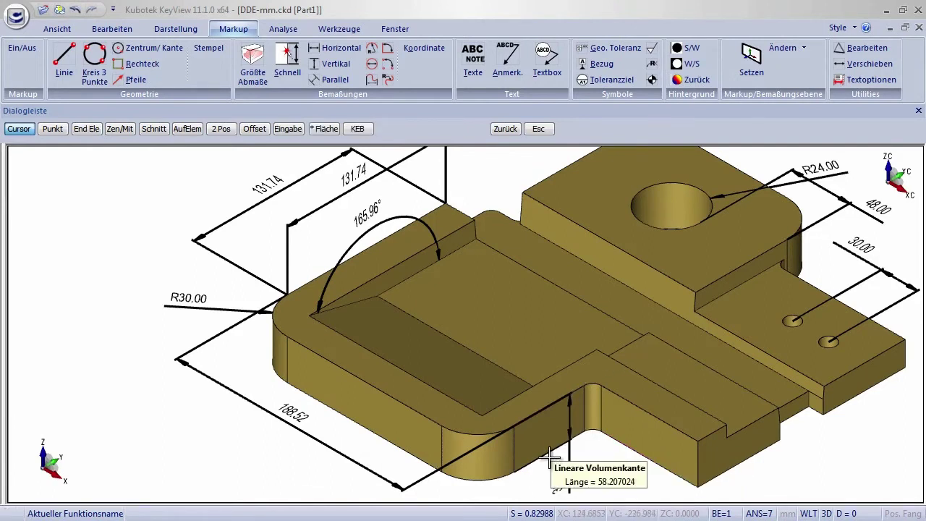
left_click(629, 450)
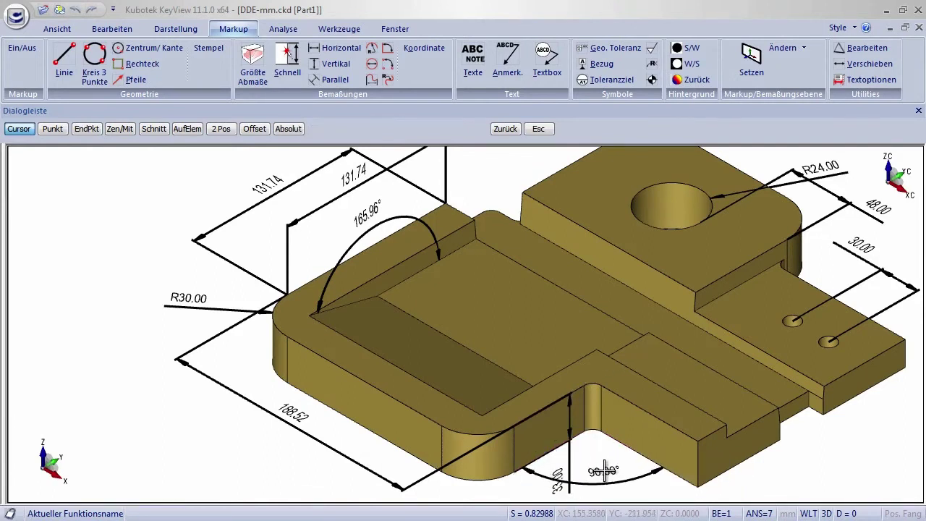
left_click(600, 470)
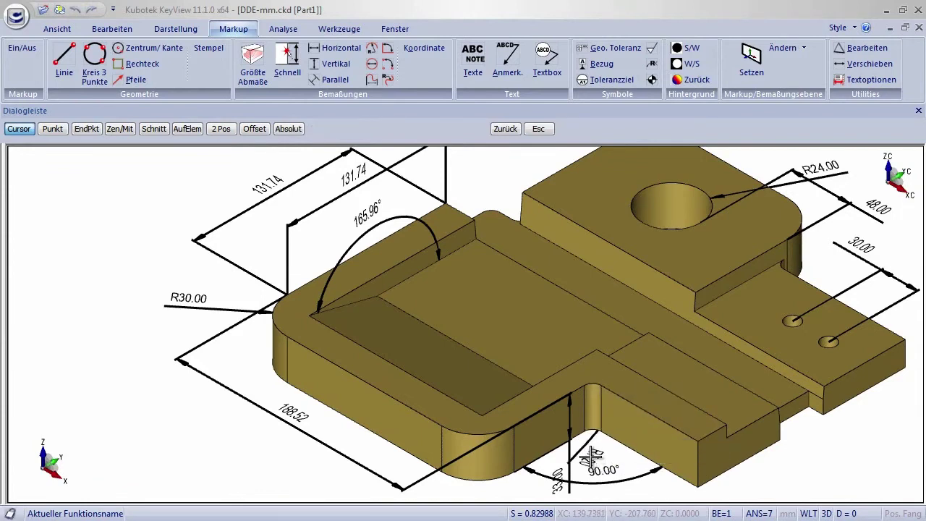
left_click(592, 455)
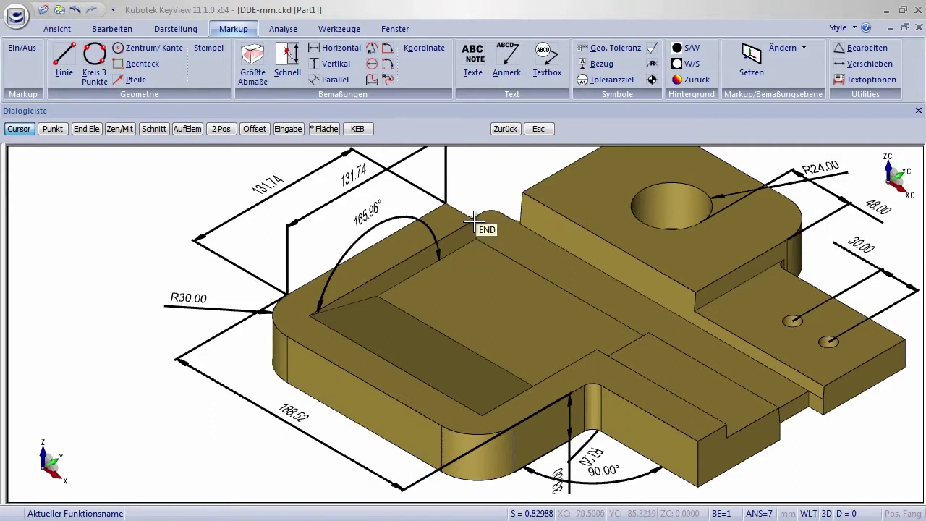
Step: Dimension the pocket edge between its end points as 144.00
left_click(474, 221)
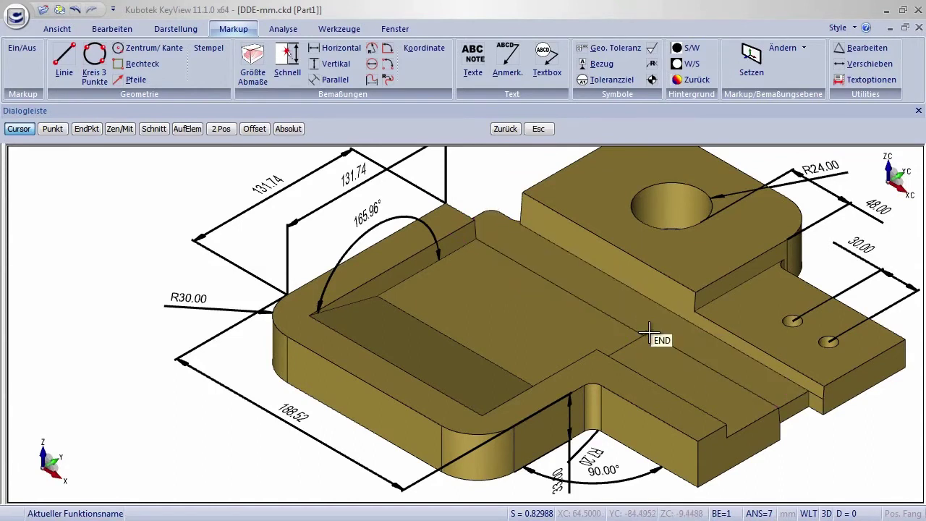
left_click(649, 330)
left_click(571, 277)
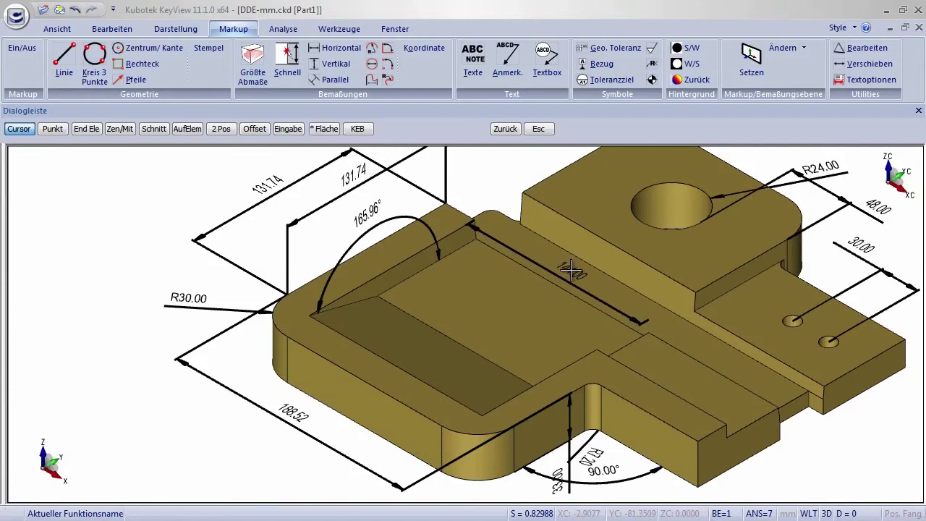
Step: Add the vertical 226.47 overall dimension along the part's left side
left_click(438, 427)
left_click(447, 203)
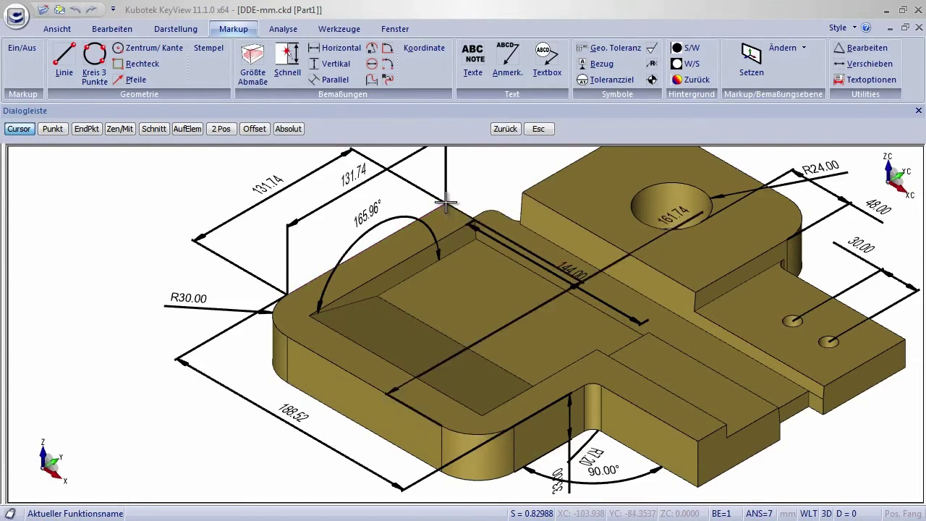
right_click(136, 262)
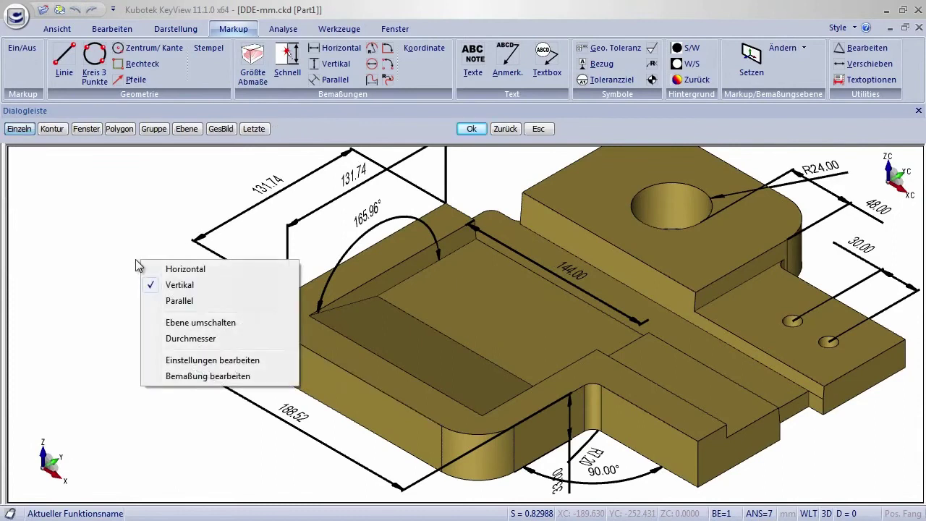
left_click(181, 301)
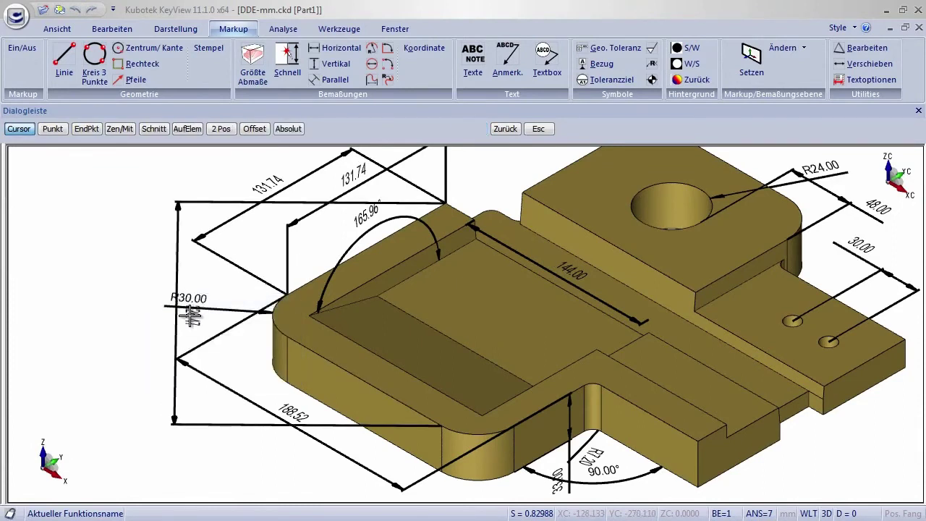
left_click(149, 326)
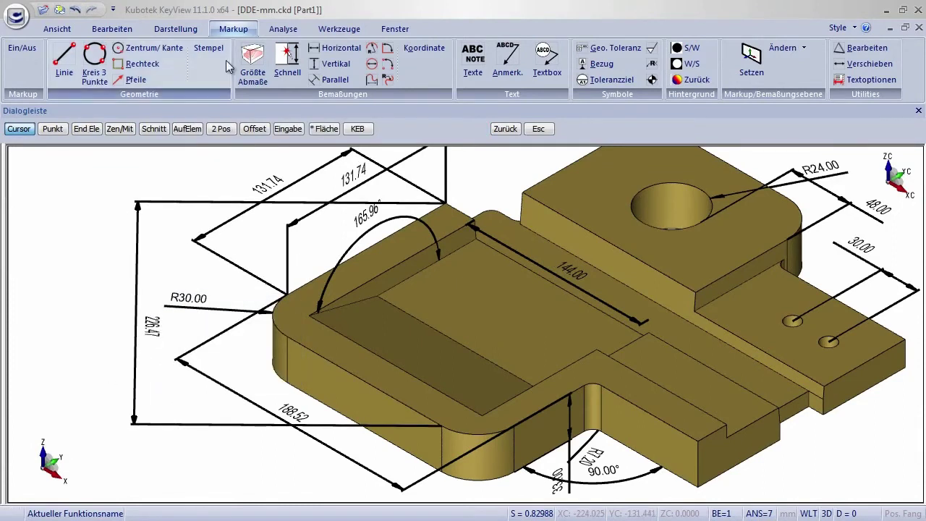
left_click(337, 48)
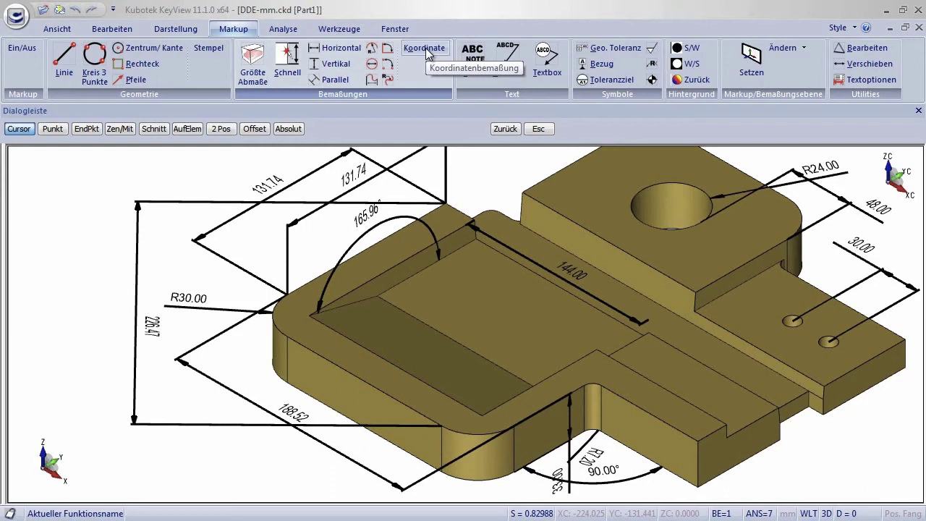
Step: Measure the pocket face angle with Winkel, reading 165.96°, and close the Prüfen report
left_click(289, 29)
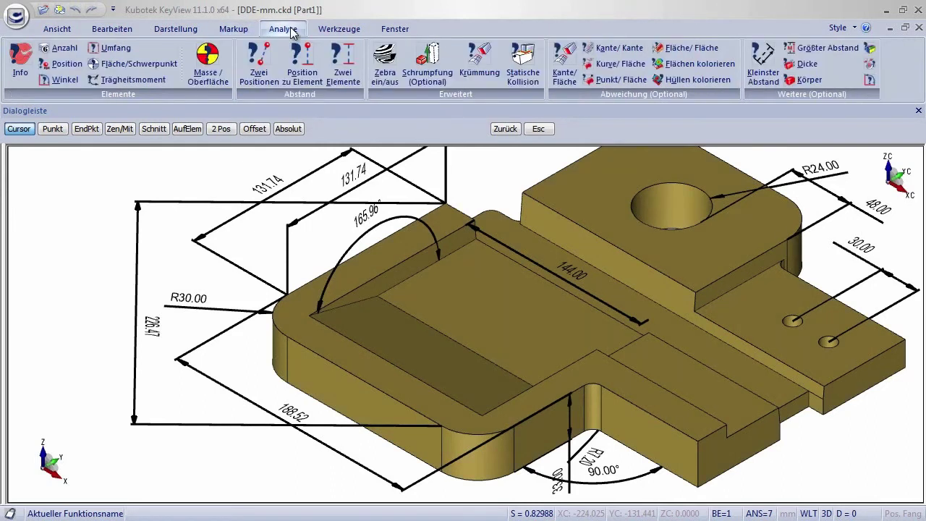
left_click(63, 81)
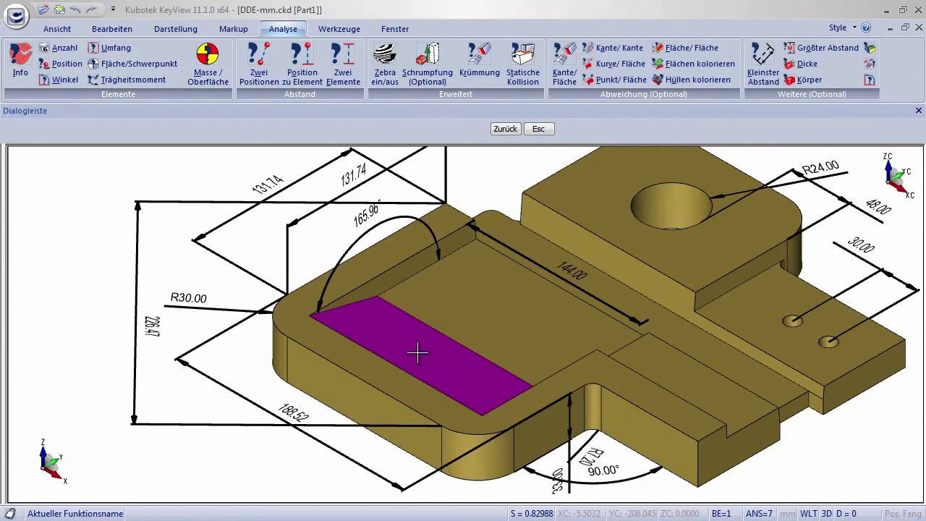
left_click(471, 289)
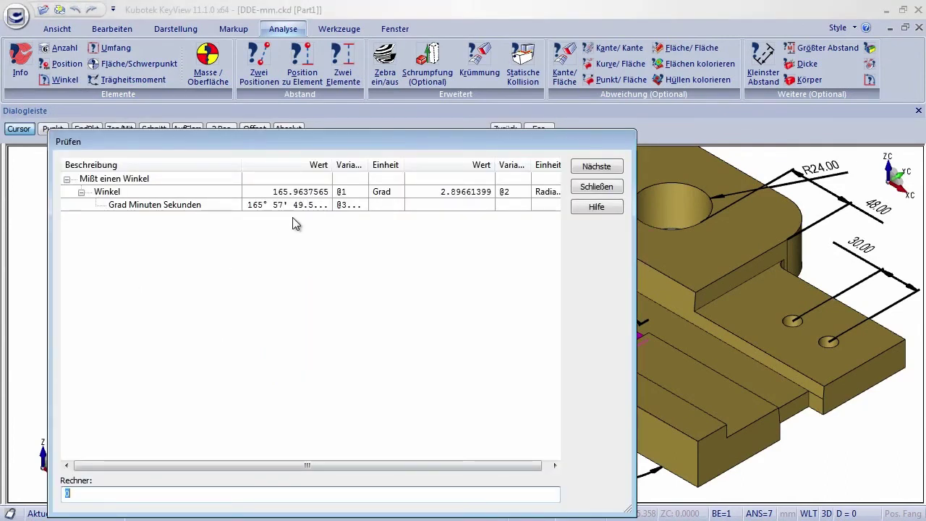
left_click(596, 186)
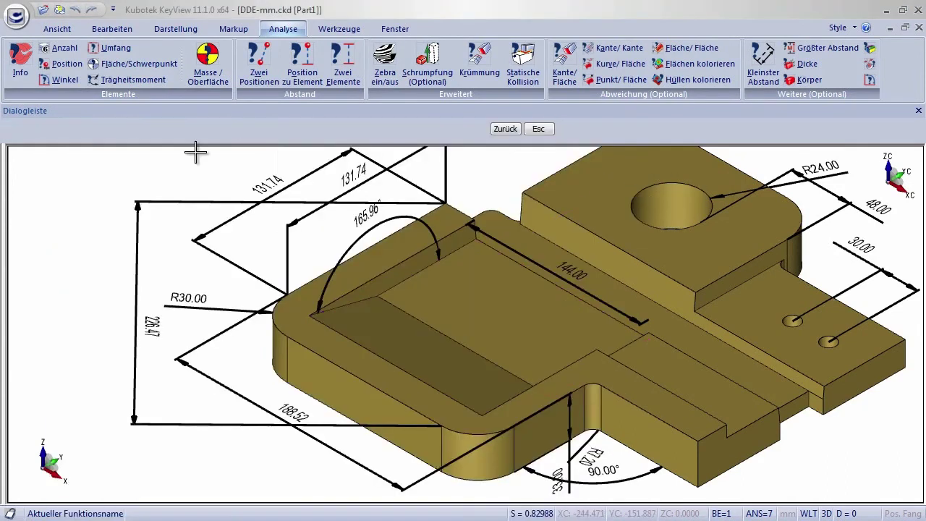
Step: Give the part body Kohlenstoffstahl K02600 material at 7.6 g/cm^3 via Attribute Bearbeiten
left_click(128, 31)
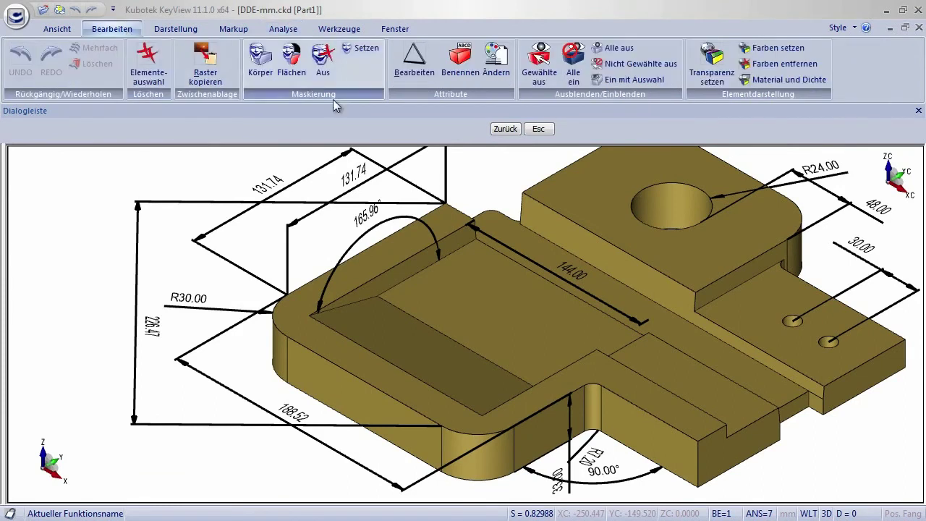
left_click(418, 57)
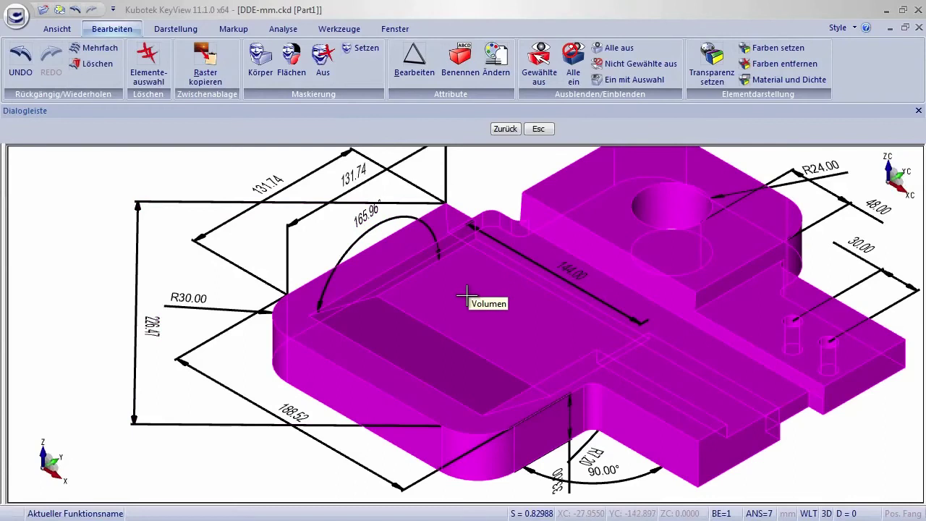
left_click(464, 296)
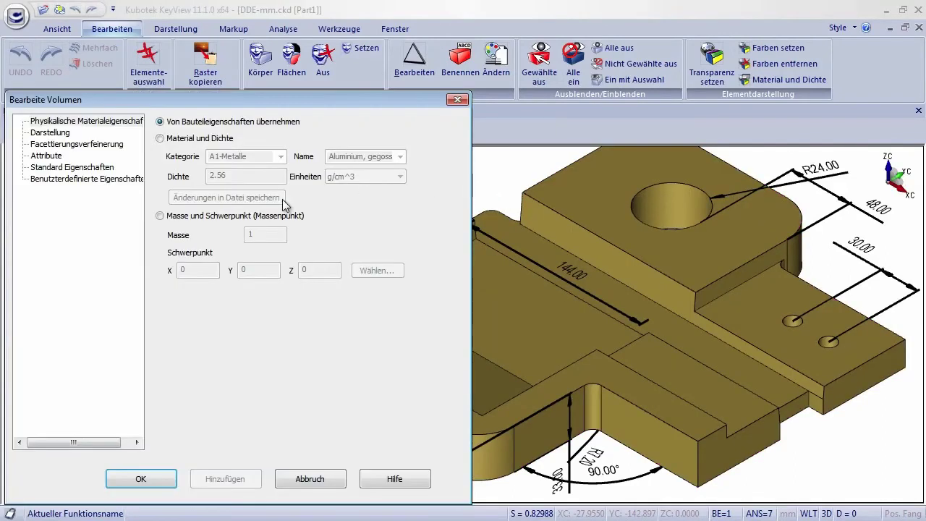
left_click(191, 139)
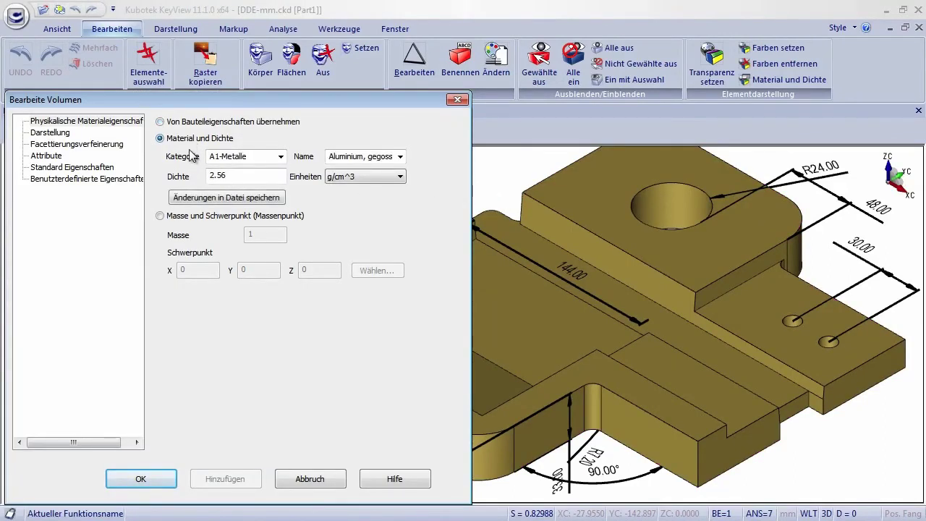
left_click(281, 157)
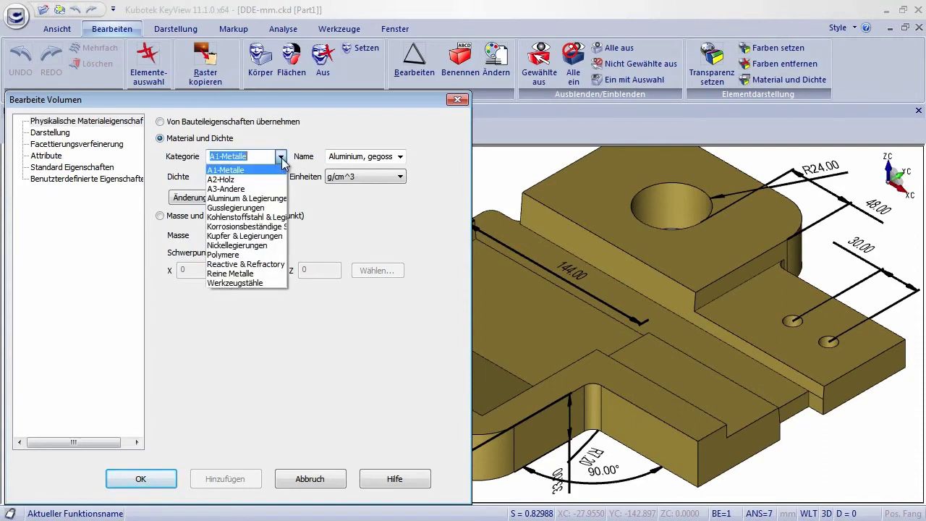
left_click(271, 217)
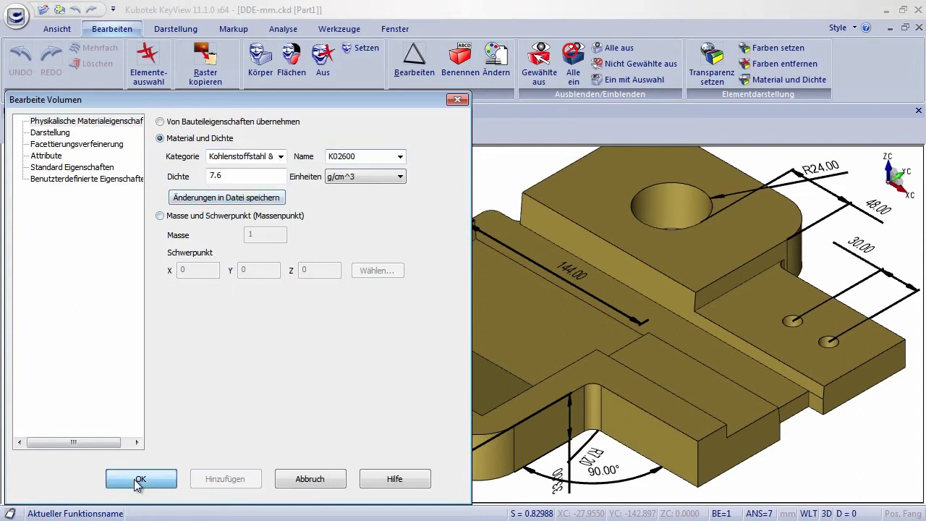
left_click(134, 480)
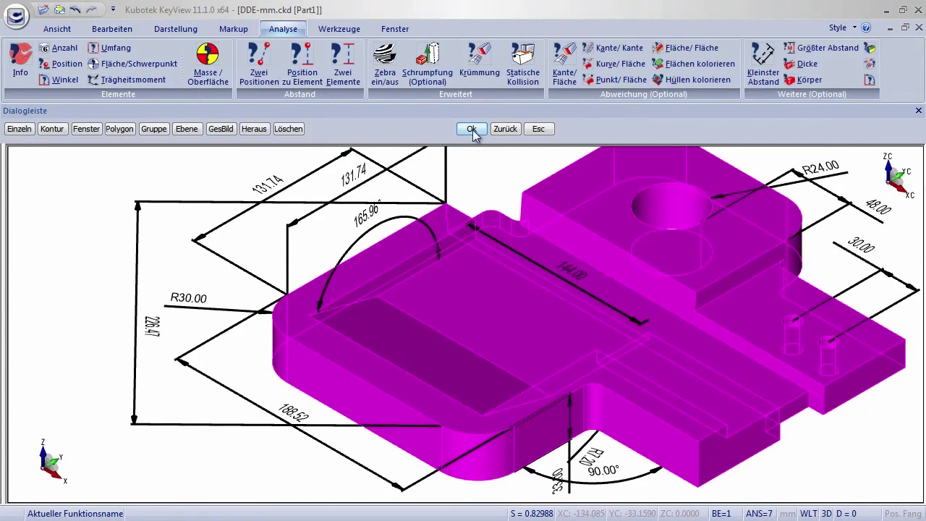
Step: Open Masseeigenschaften for the body: volume 1615043.80721 mm^3, mass 12274.3329348 g
left_click(472, 129)
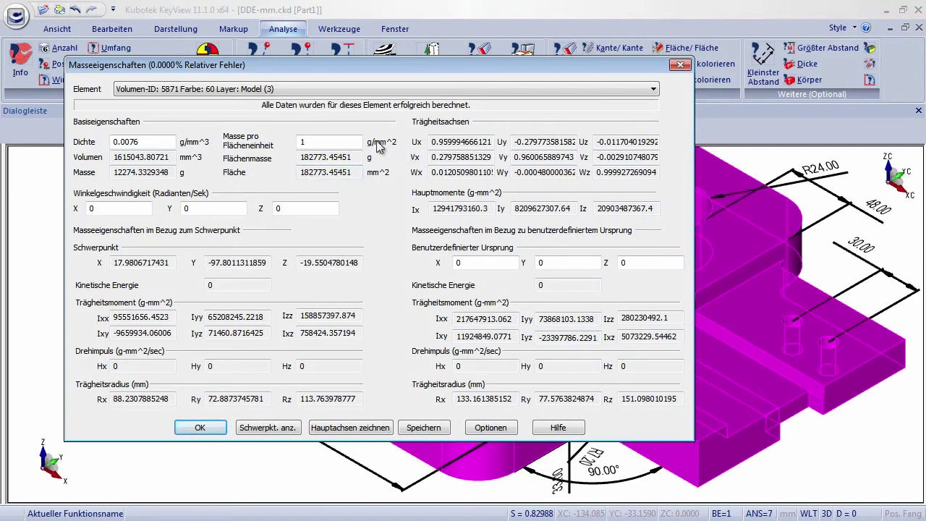
left_click_drag(331, 142, 293, 143)
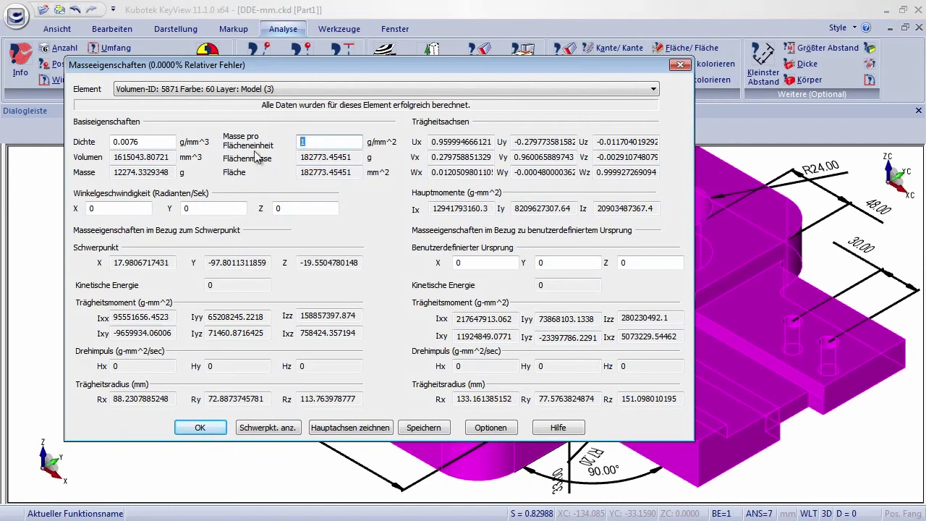